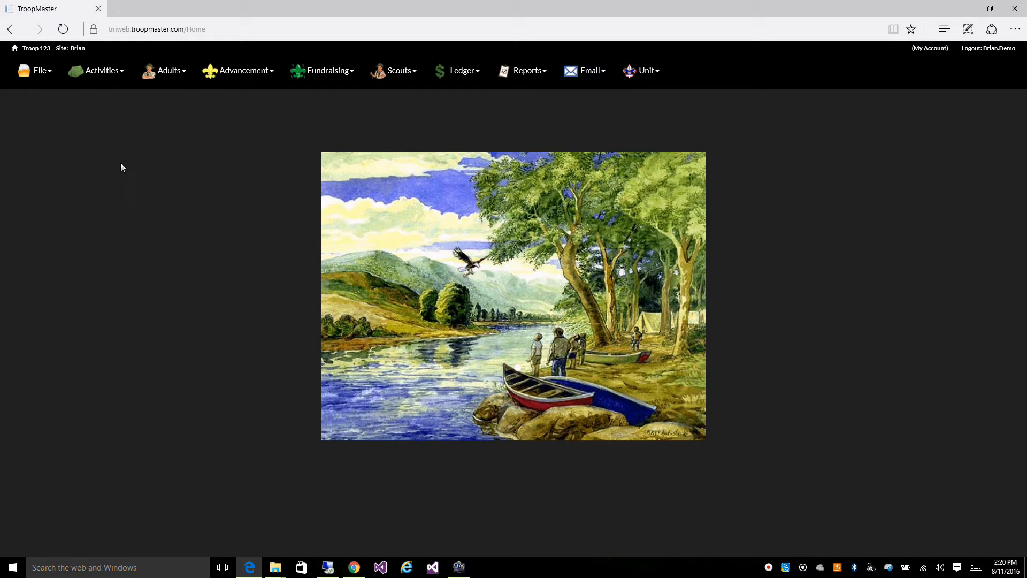
Go to User Account Settings/Passwords from the File menu
{"action": "left_click", "coordinate": [42, 77]}
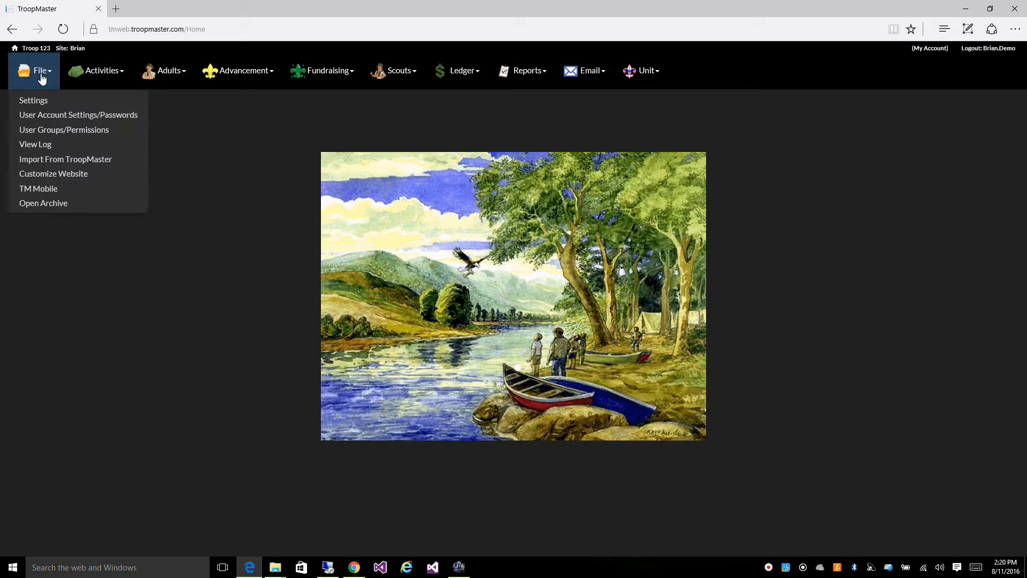
{"action": "left_click", "coordinate": [35, 118]}
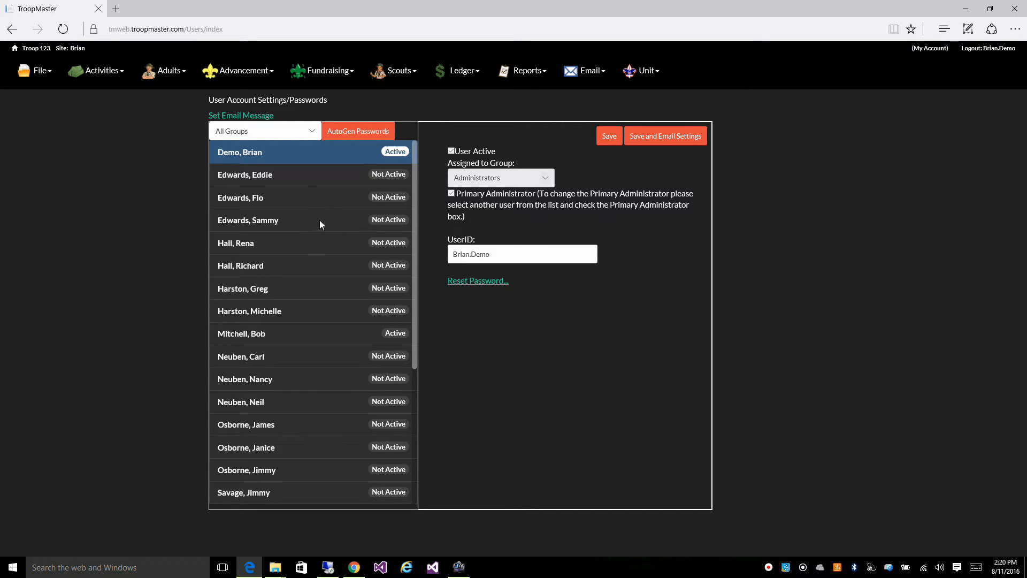
{"action": "left_click", "coordinate": [314, 176]}
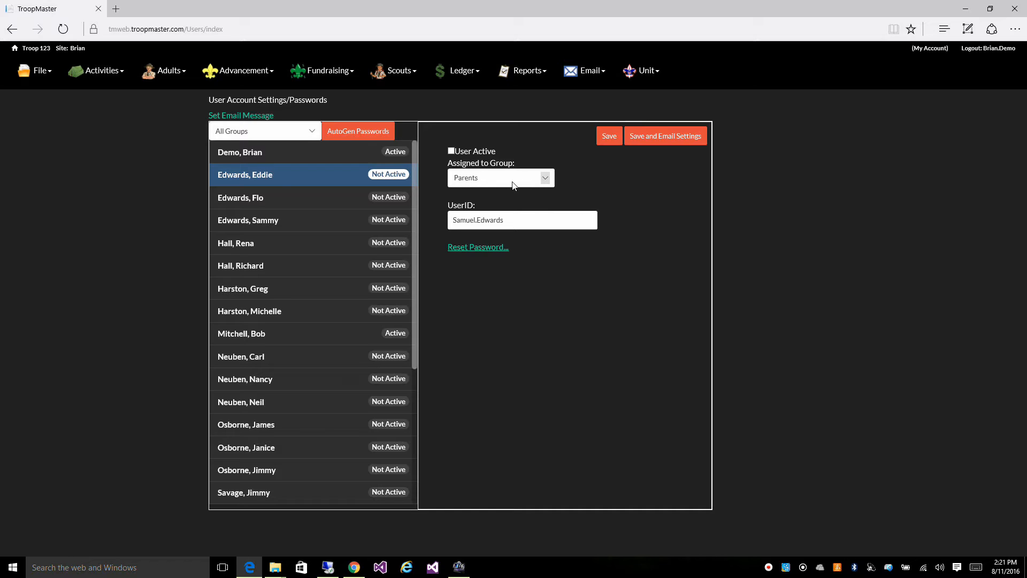
{"action": "left_click", "coordinate": [545, 179]}
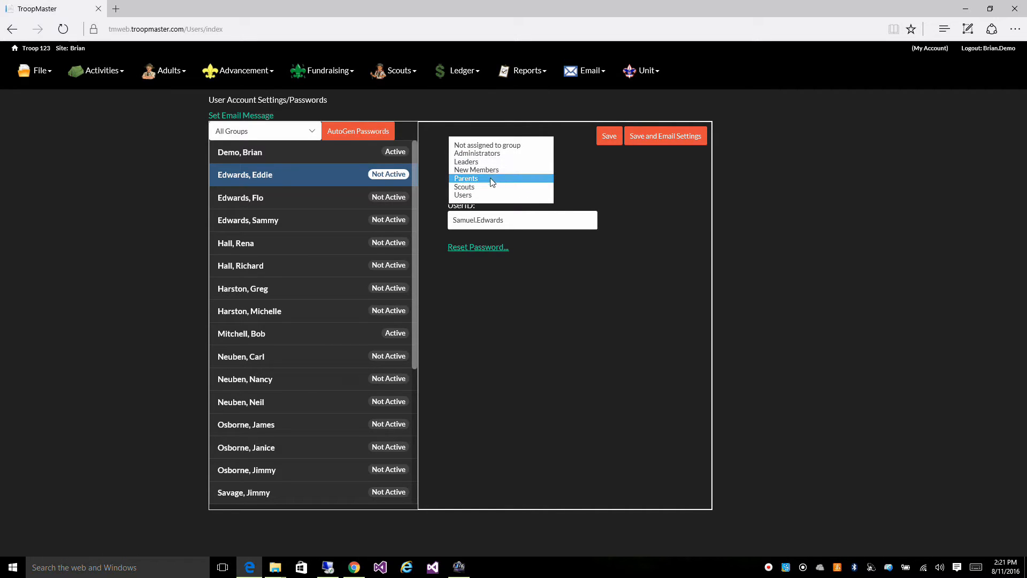
{"action": "left_click", "coordinate": [588, 182]}
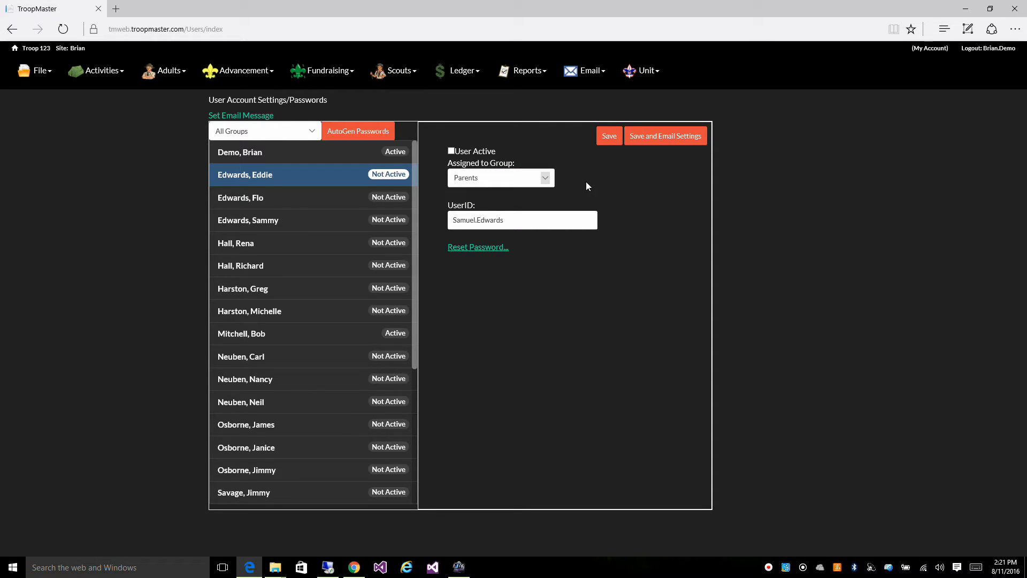
{"action": "left_click", "coordinate": [487, 251]}
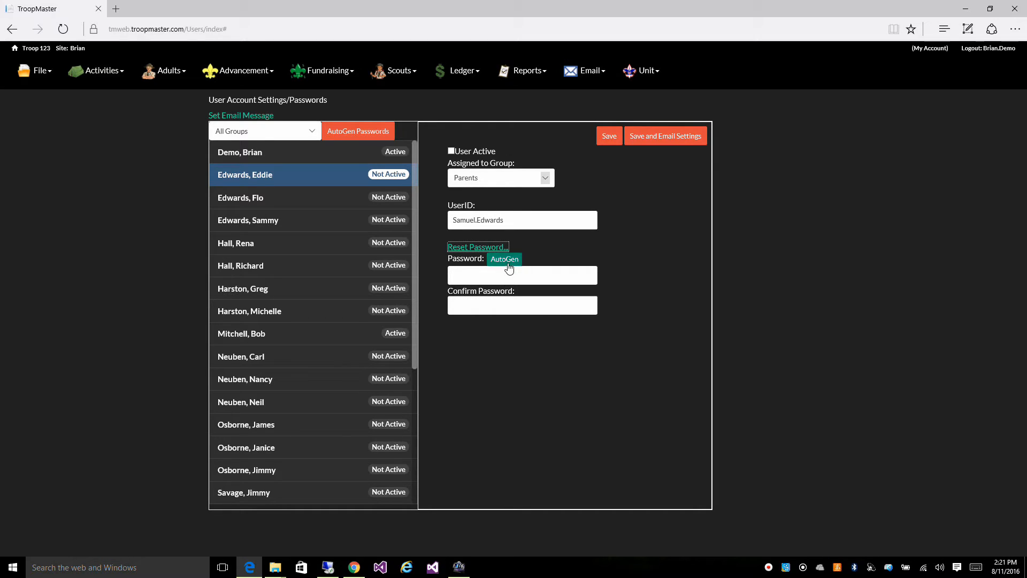
{"action": "left_click", "coordinate": [505, 258]}
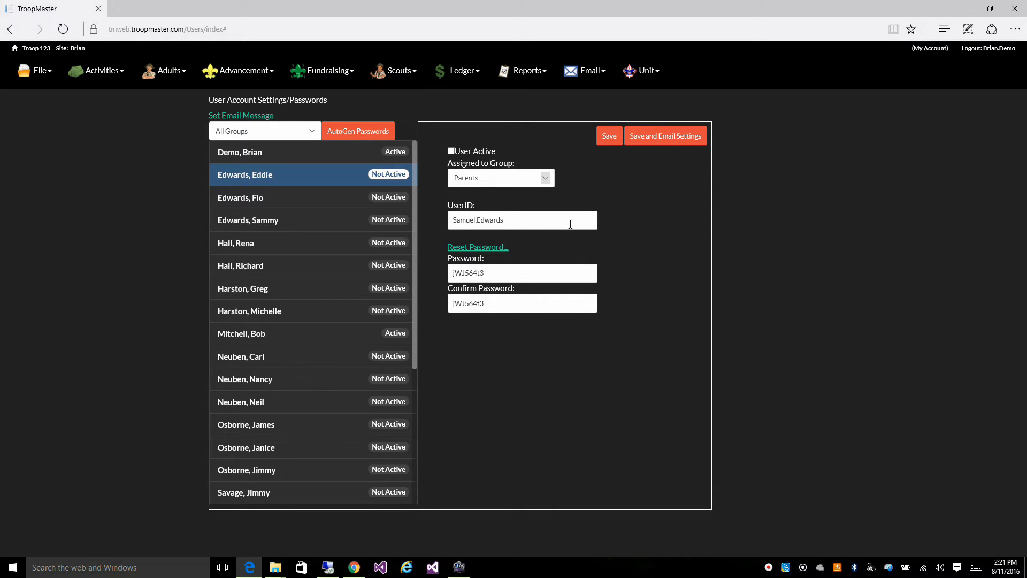
{"action": "left_click", "coordinate": [451, 151]}
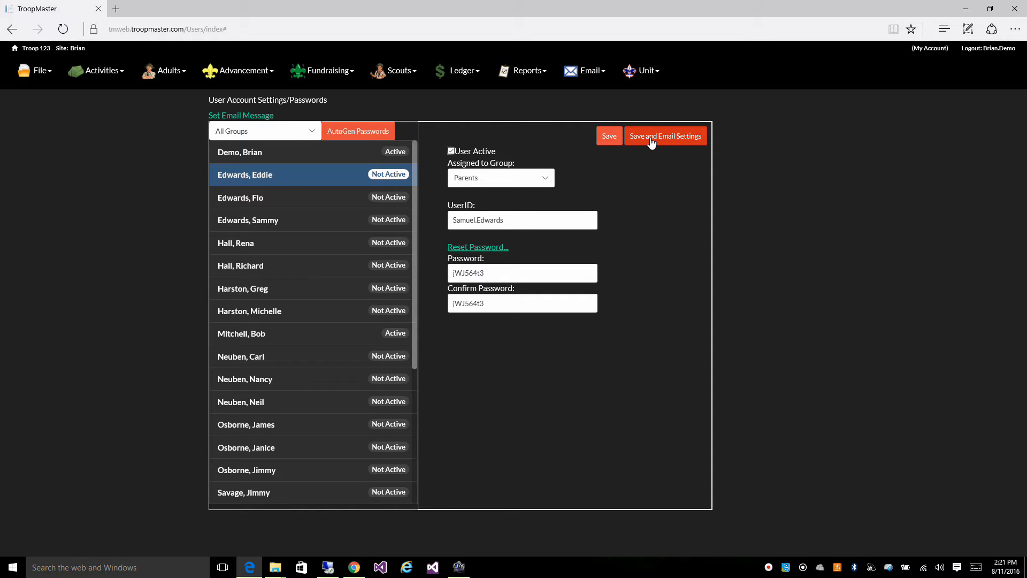
{"action": "left_click", "coordinate": [610, 143]}
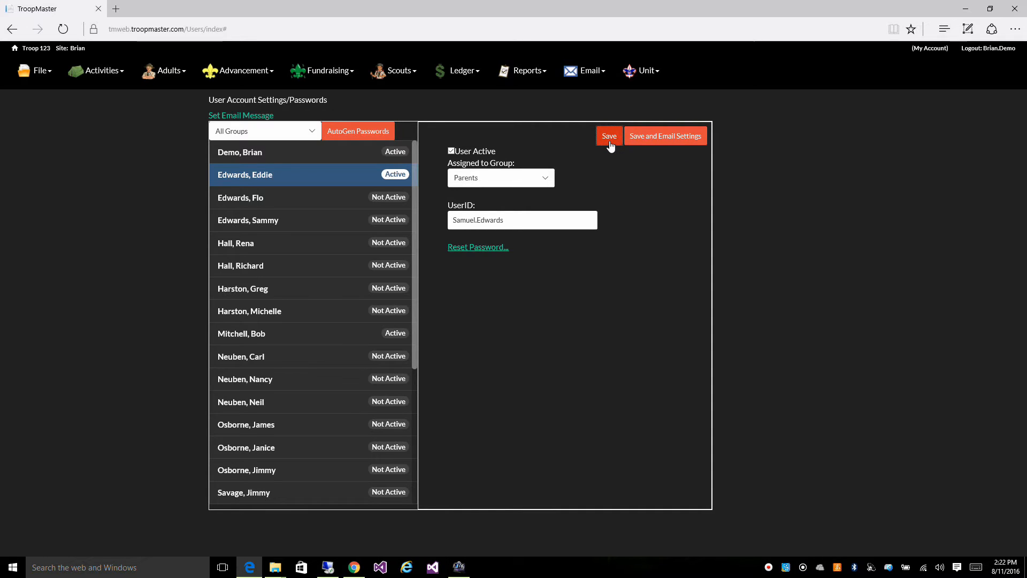
{"action": "left_click", "coordinate": [237, 117]}
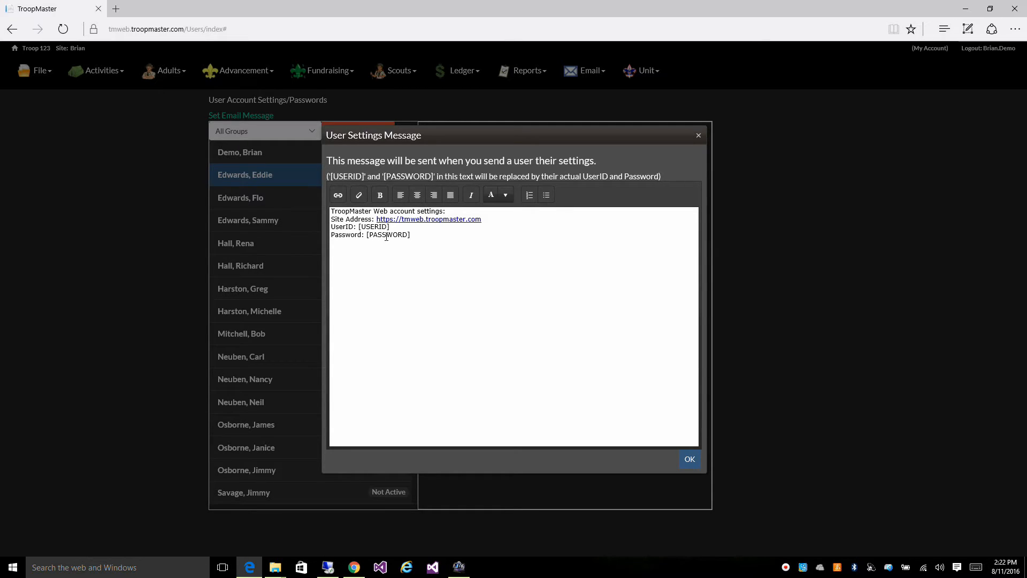
Add the 'Hello and welcome to TroopMaster Web' greeting, prefix 'Your ' to the settings line, and confirm
{"action": "left_click", "coordinate": [331, 212]}
{"action": "key", "text": "Return"}
{"action": "key", "text": "Return"}
{"action": "key", "text": "Return"}
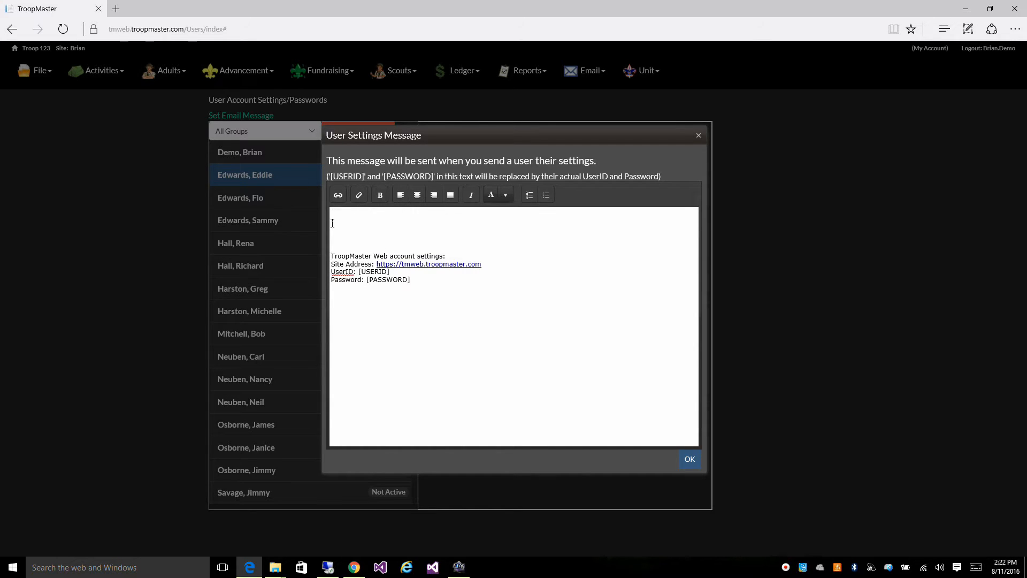
{"action": "type", "text": "Hello and welcome to TroopMaster Web"}
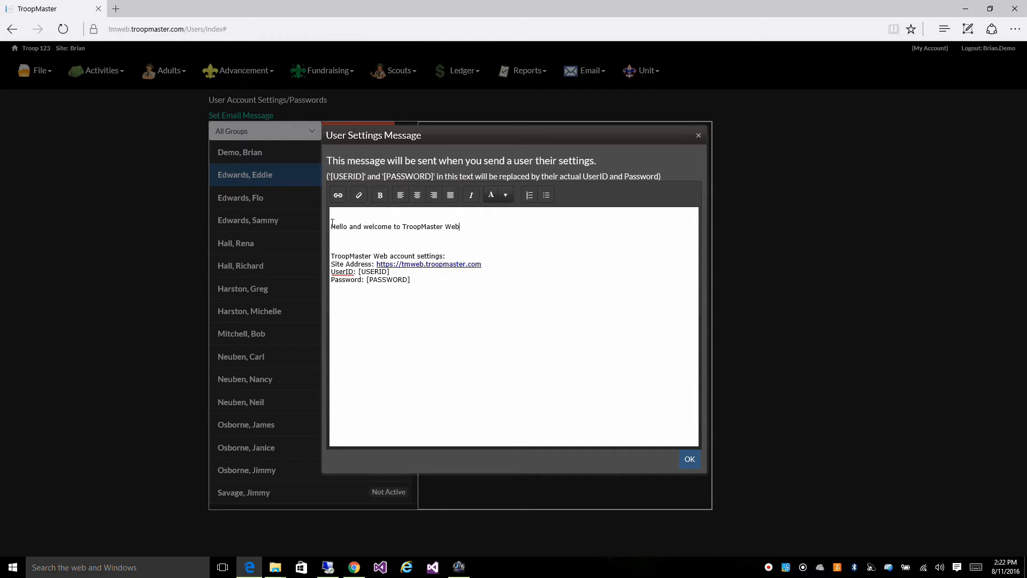
{"action": "left_click", "coordinate": [332, 255]}
{"action": "type", "text": "Your"}
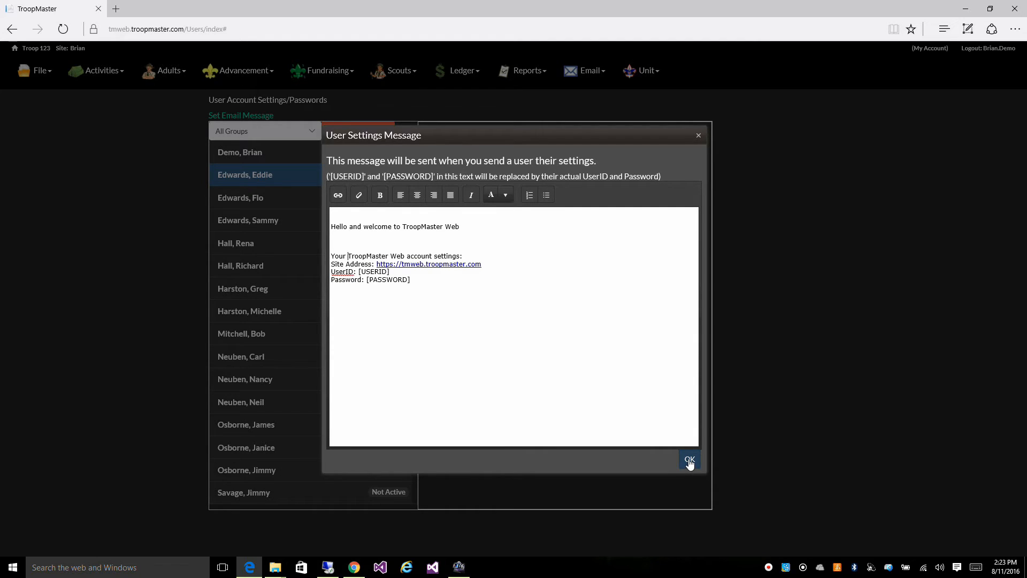
{"action": "left_click", "coordinate": [690, 463]}
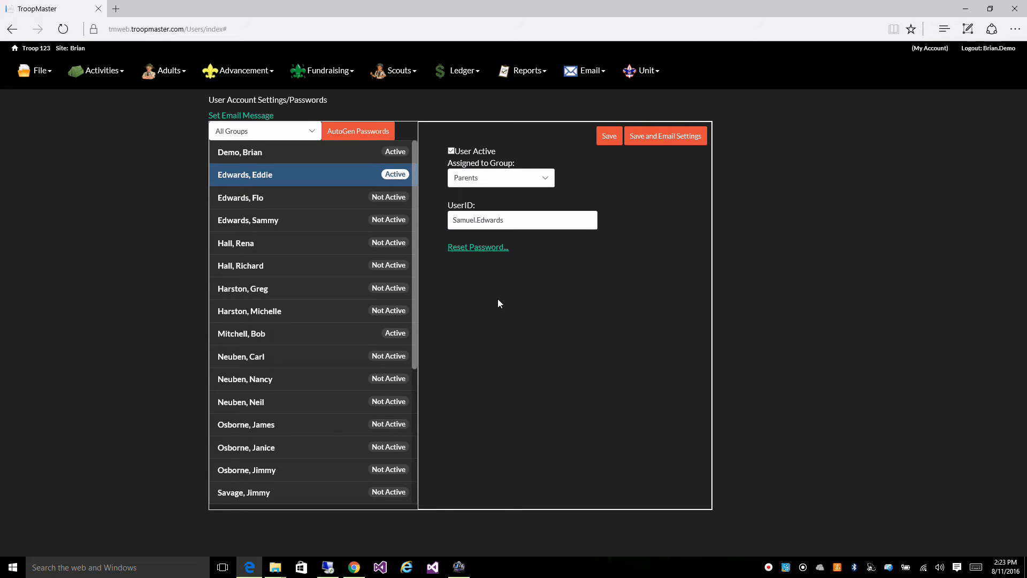
Filter the user list to the Scouts group and show the first scout's account
{"action": "left_click", "coordinate": [310, 131]}
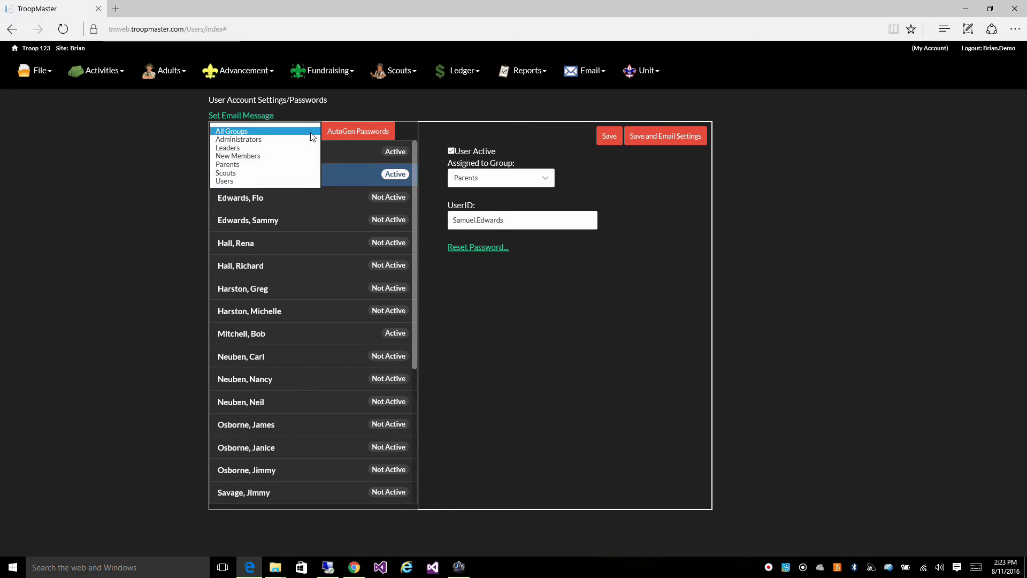
{"action": "left_click", "coordinate": [249, 171]}
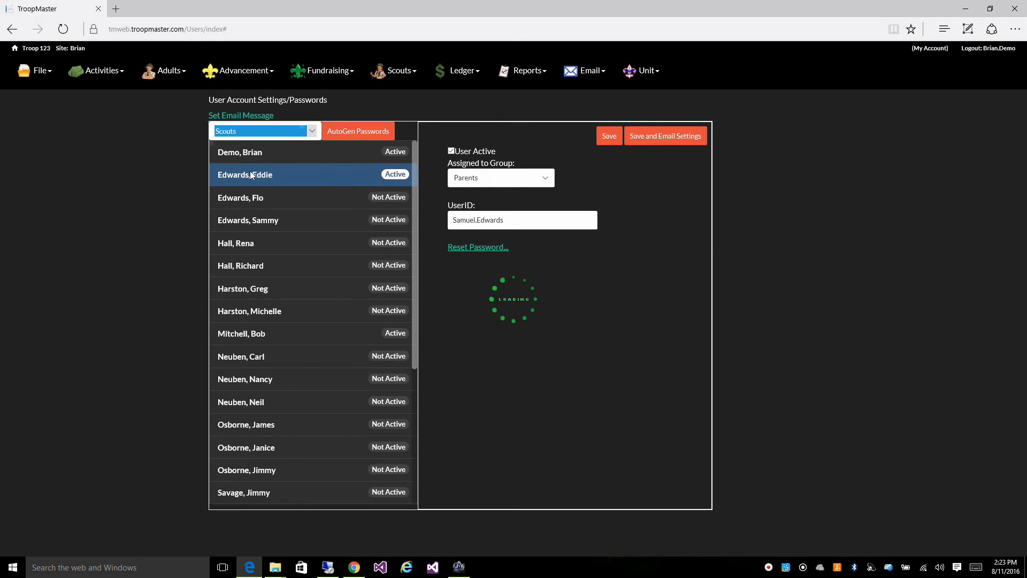
{"action": "left_click", "coordinate": [346, 151]}
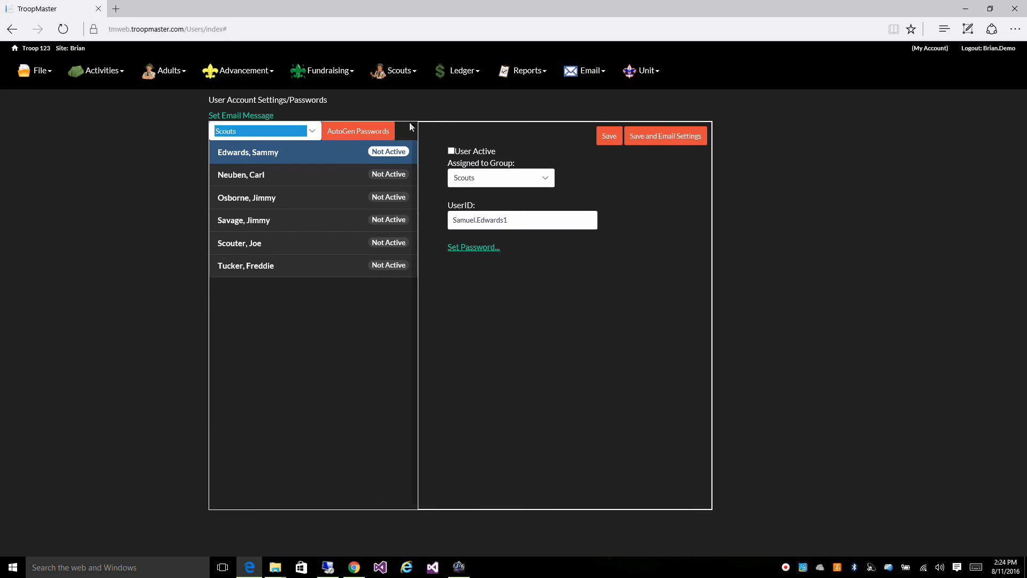
Run AutoGen Passwords for the whole Scouts group and acknowledge the success notice
{"action": "left_click", "coordinate": [359, 132]}
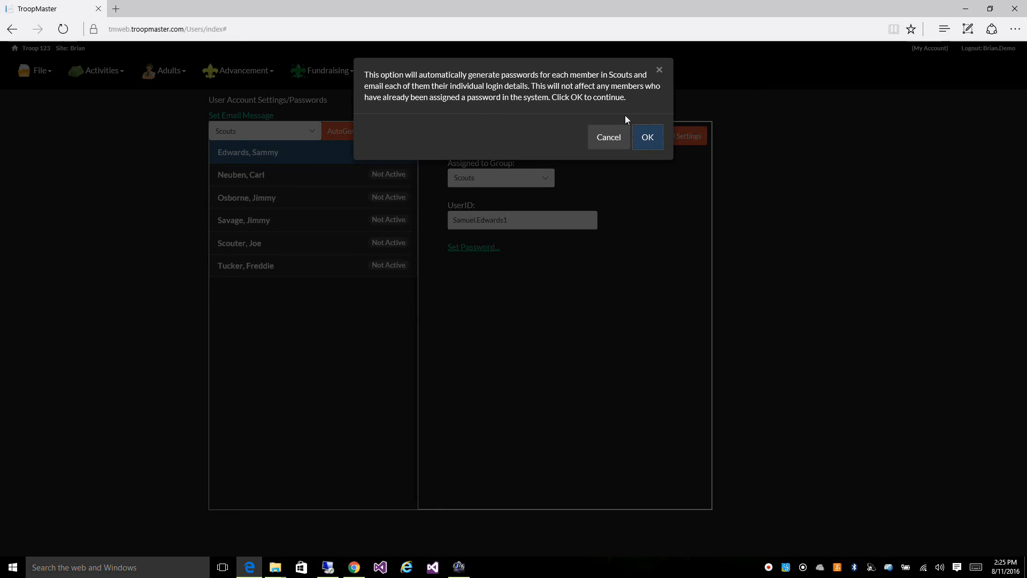
{"action": "left_click", "coordinate": [647, 137]}
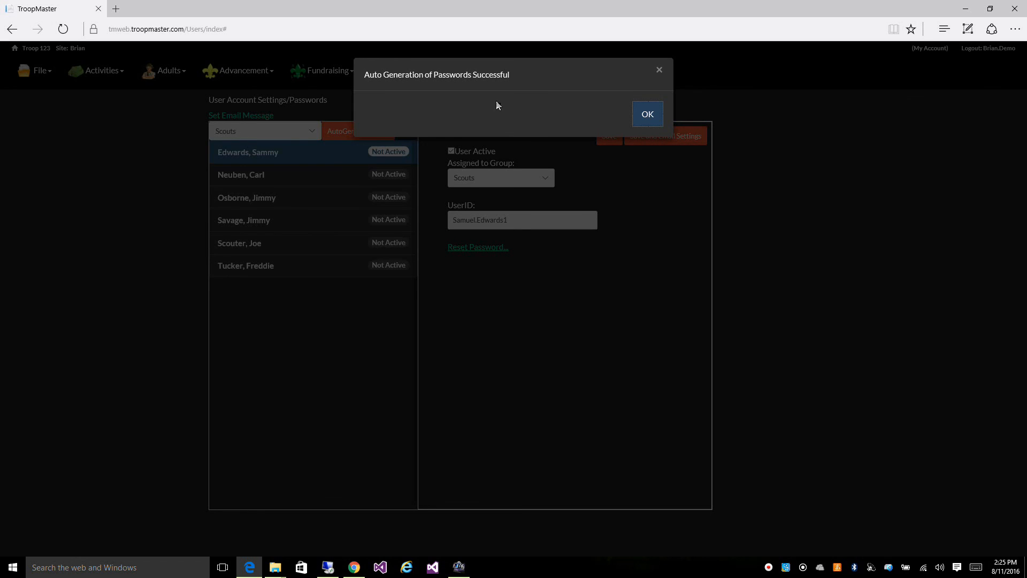
{"action": "left_click", "coordinate": [646, 116]}
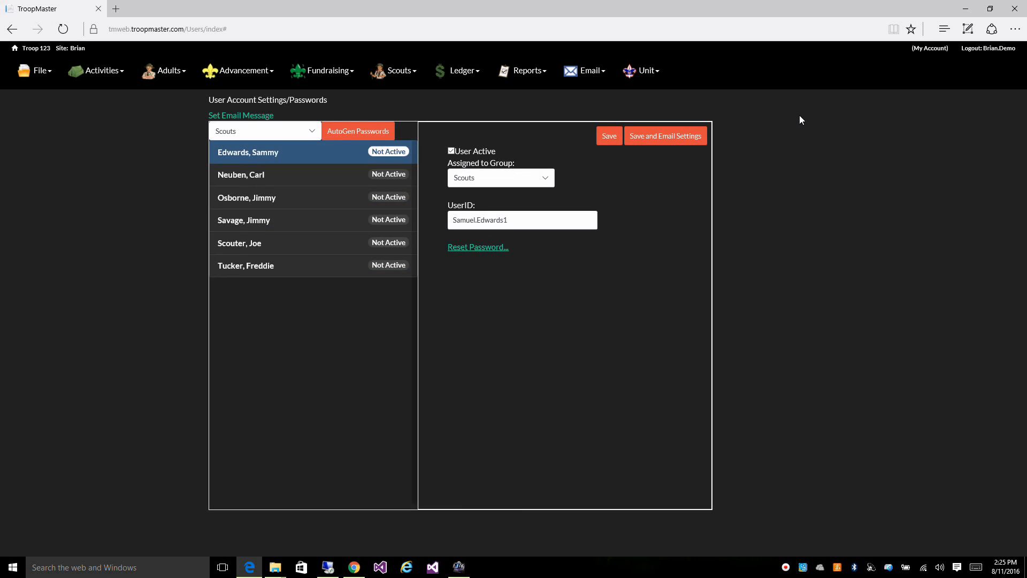
Refresh the browser page and filter the list to the Scouts group, now shown active
{"action": "left_click", "coordinate": [63, 29]}
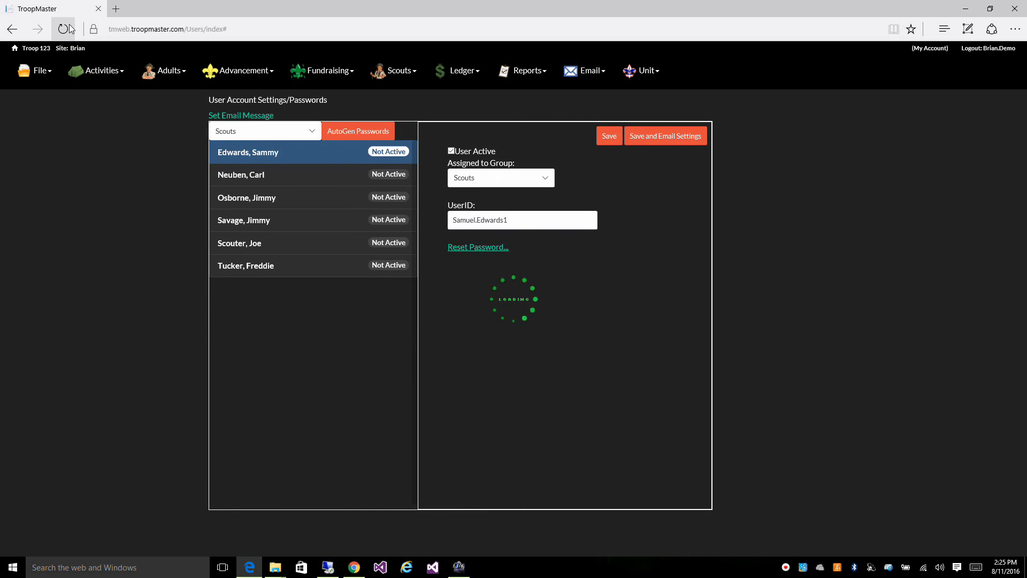
{"action": "left_click", "coordinate": [63, 29]}
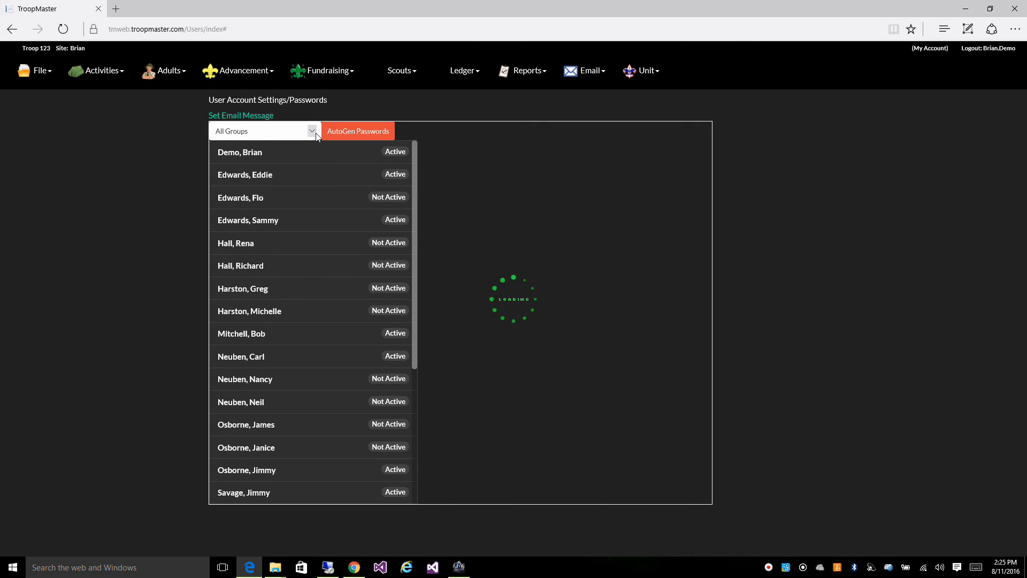
{"action": "left_click", "coordinate": [266, 131]}
{"action": "left_click", "coordinate": [226, 173]}
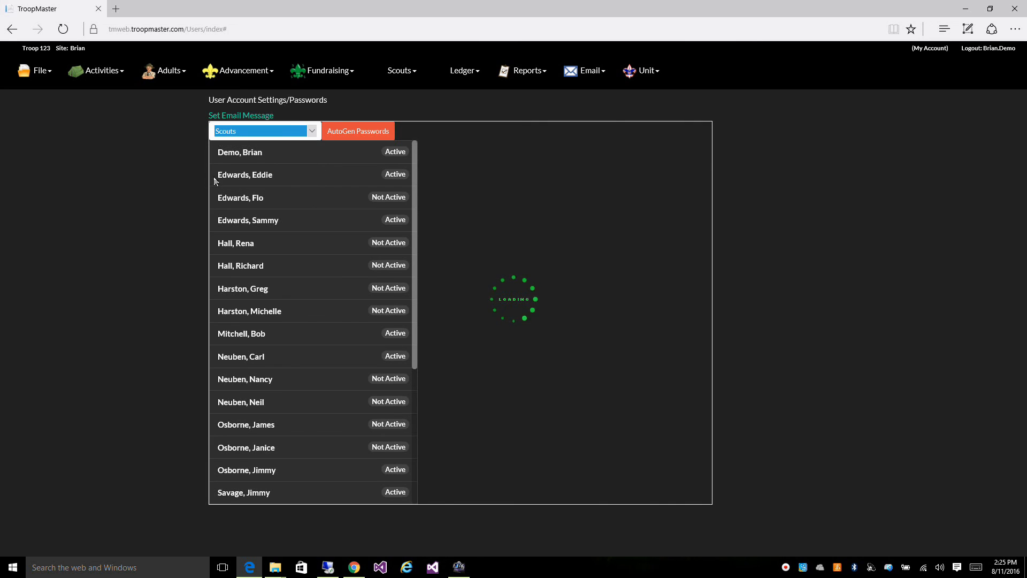